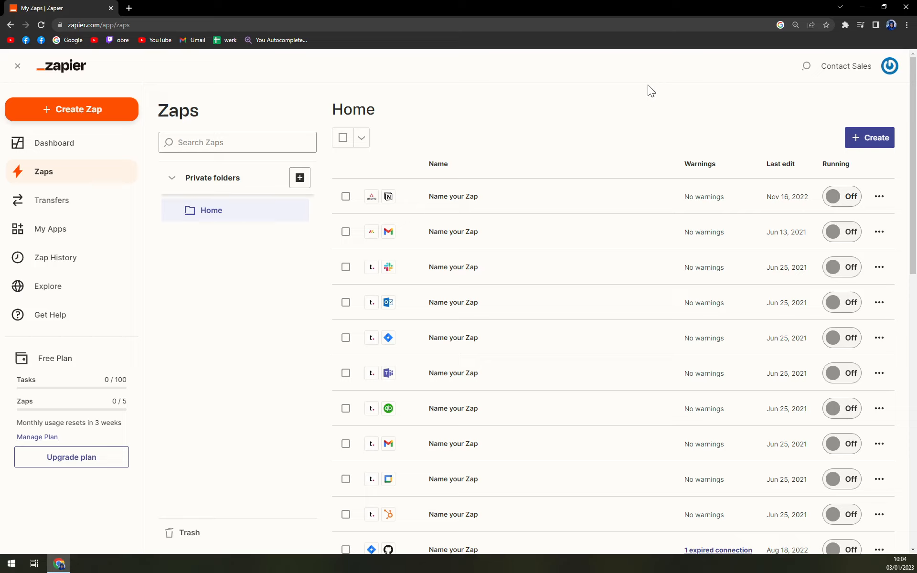
{"action": "left_click", "coordinate": [888, 67]}
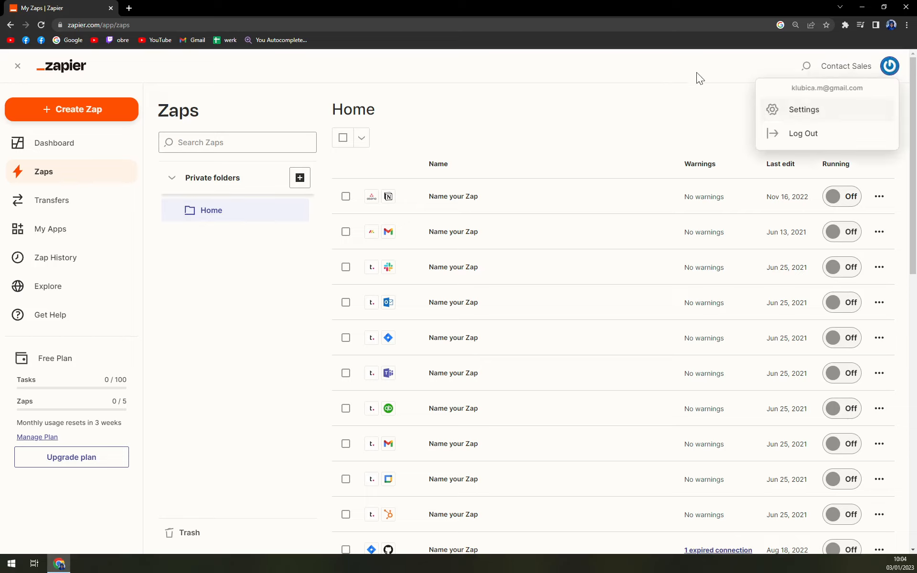
{"action": "left_click", "coordinate": [646, 112]}
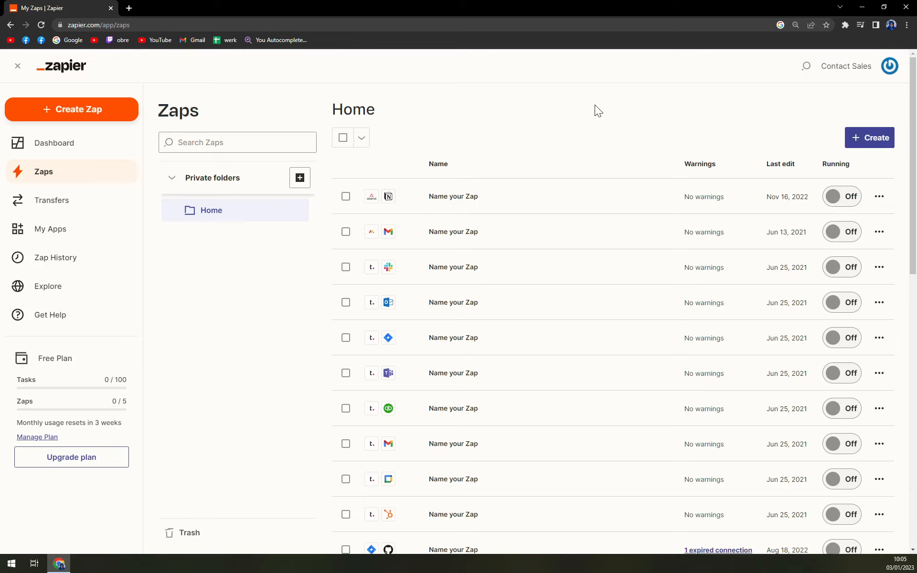
Step: Create a new Zap and name it "google calendar"
{"action": "left_click", "coordinate": [83, 115]}
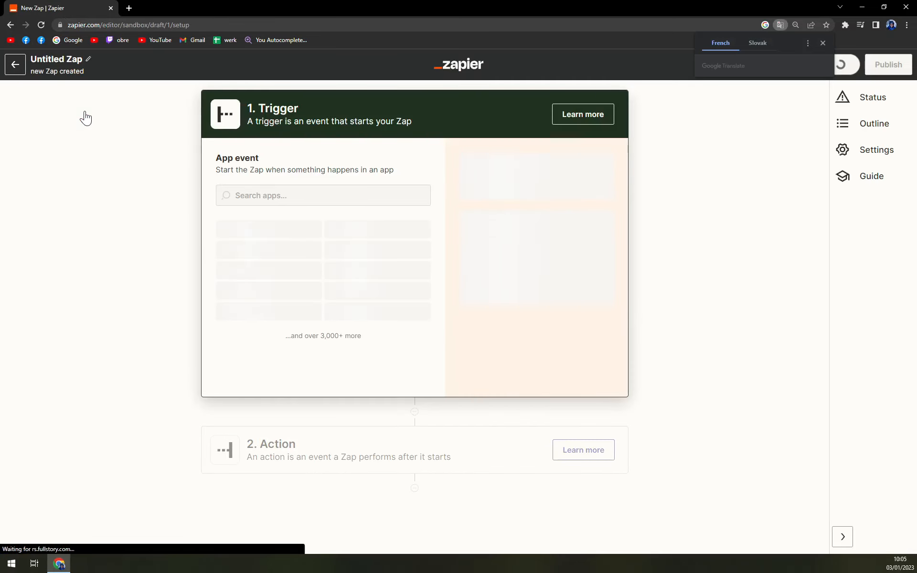
{"action": "left_click", "coordinate": [59, 63]}
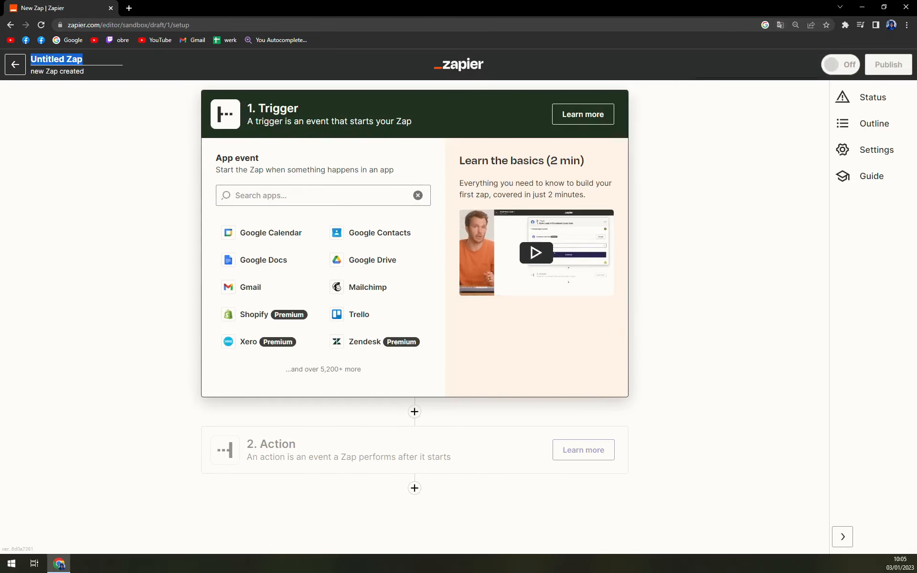
{"action": "type", "text": "google calendar"}
{"action": "key", "text": "Return"}
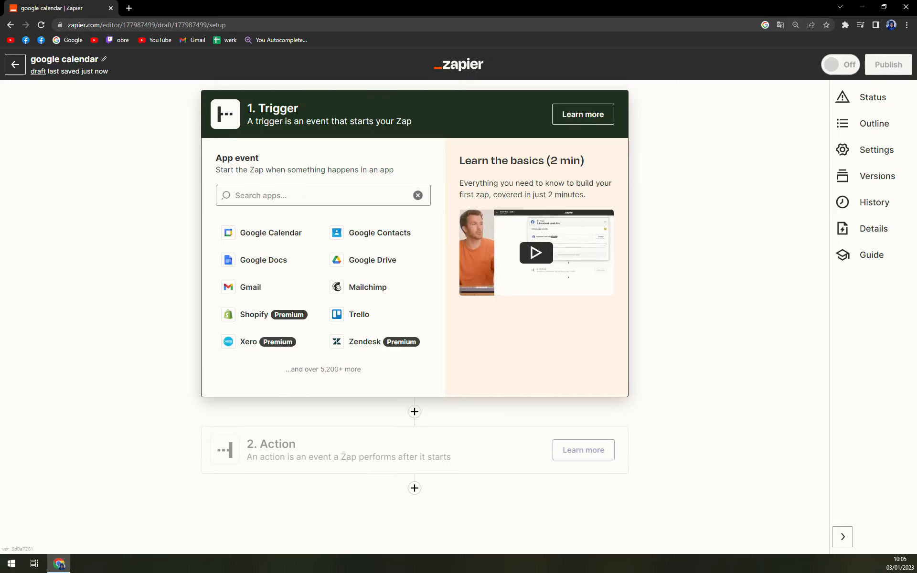
Step: Set the Zap's trigger app to Google Calendar with Event Start as the trigger event
{"action": "left_click", "coordinate": [287, 196]}
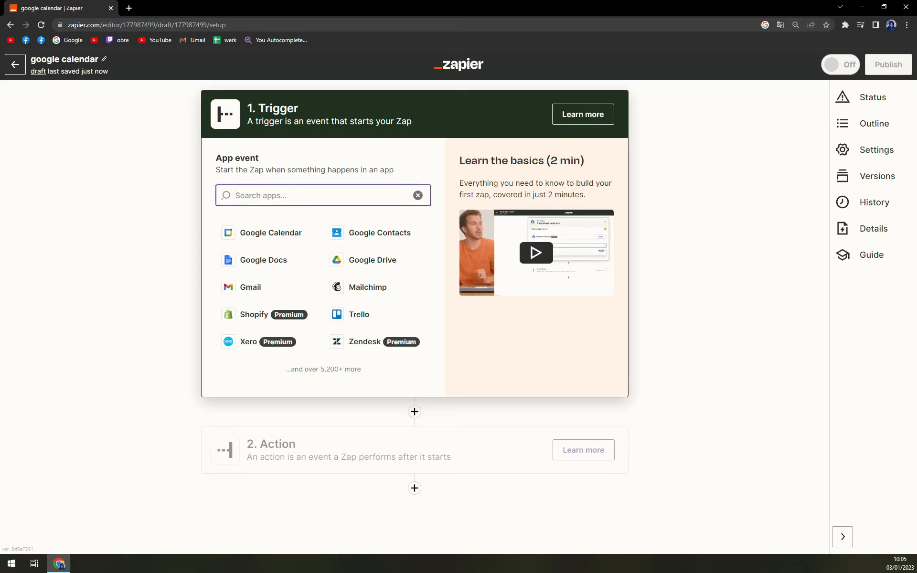
{"action": "type", "text": "google cal"}
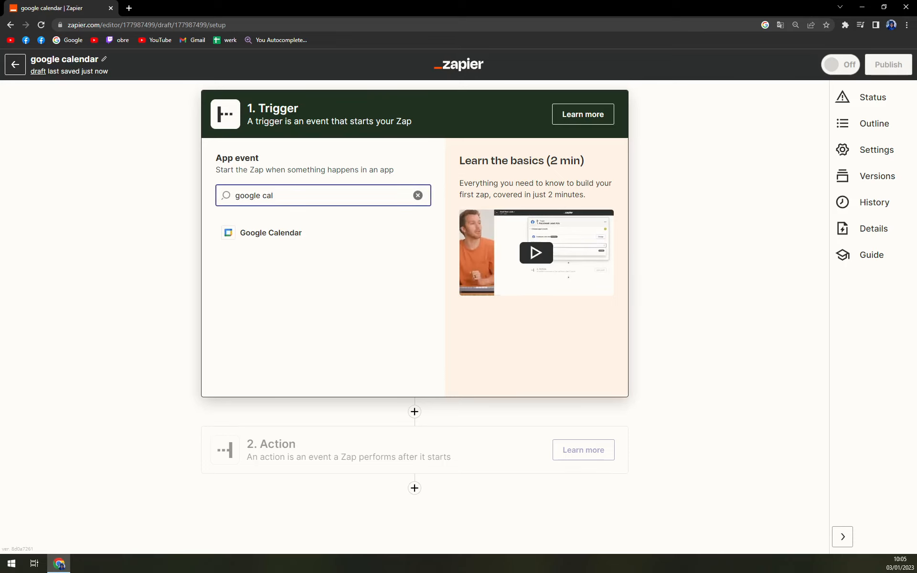
{"action": "left_click", "coordinate": [309, 237]}
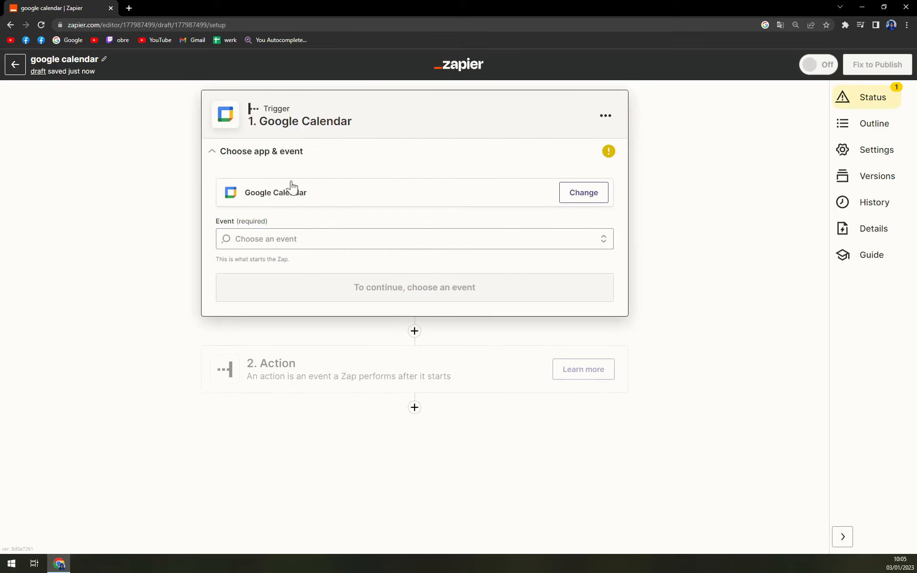
{"action": "left_click", "coordinate": [312, 239]}
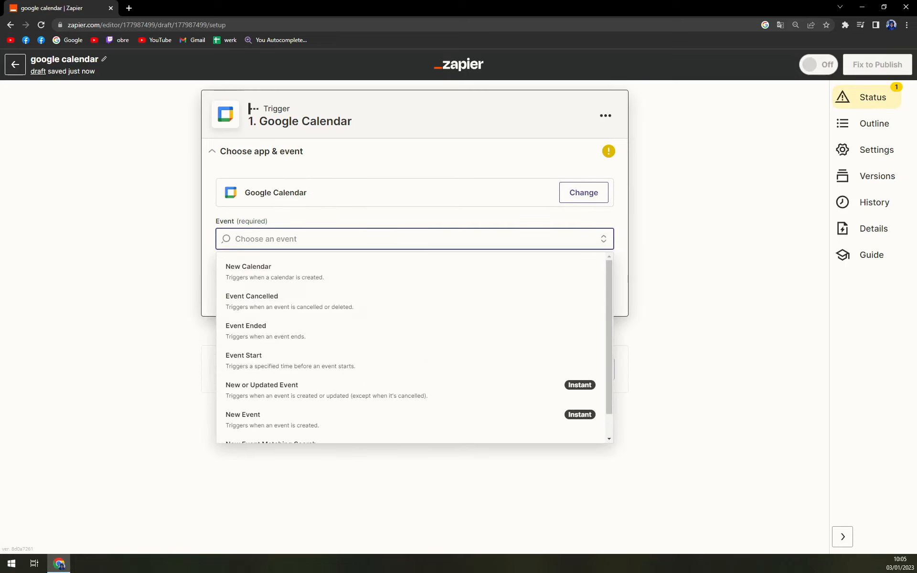
{"action": "scroll", "coordinate": [303, 272], "scroll_direction": "down", "scroll_amount": 1}
{"action": "scroll", "coordinate": [310, 392], "scroll_direction": "up", "scroll_amount": 1}
{"action": "left_click", "coordinate": [255, 371]}
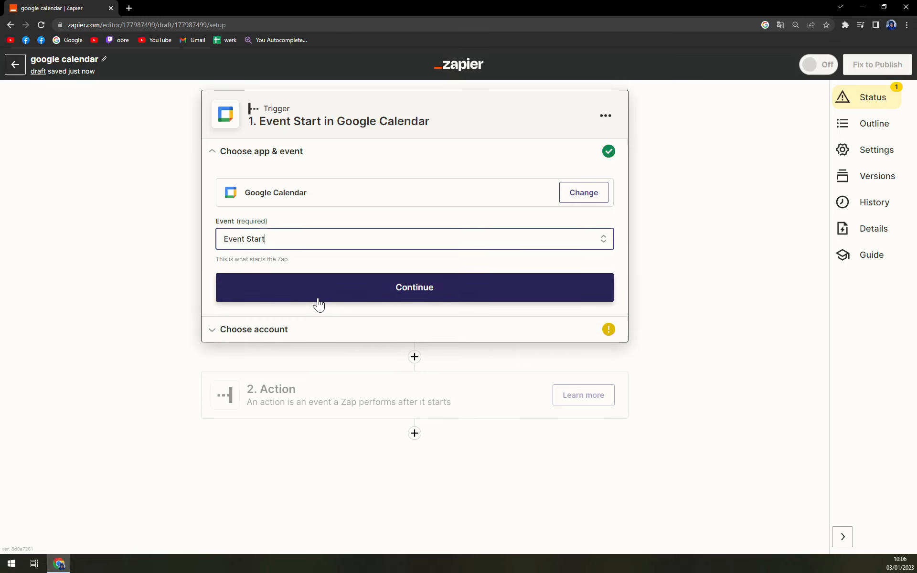
Step: Accept the trigger's account and setup with 15 minutes before the event, test the trigger and continue to the action
{"action": "left_click", "coordinate": [314, 299]}
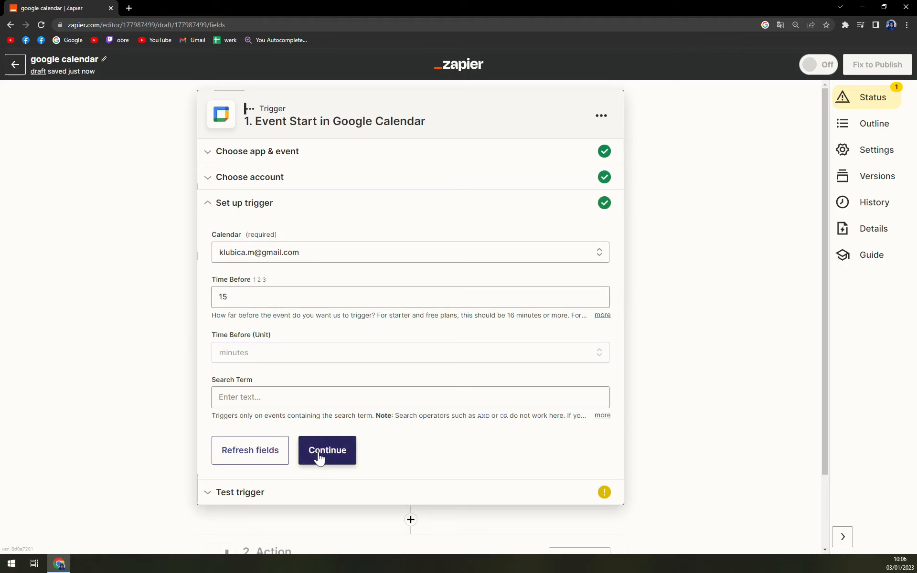
{"action": "left_click", "coordinate": [317, 453]}
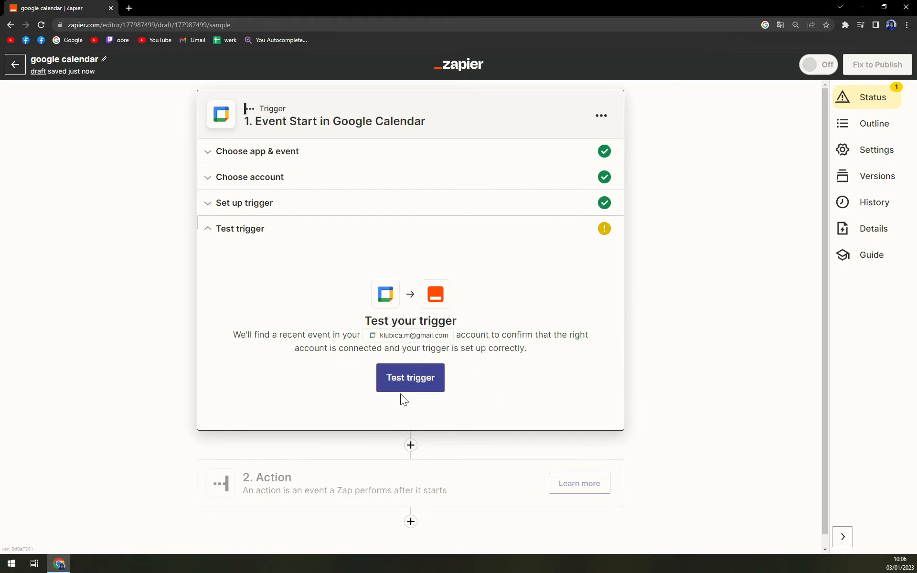
{"action": "left_click", "coordinate": [408, 387]}
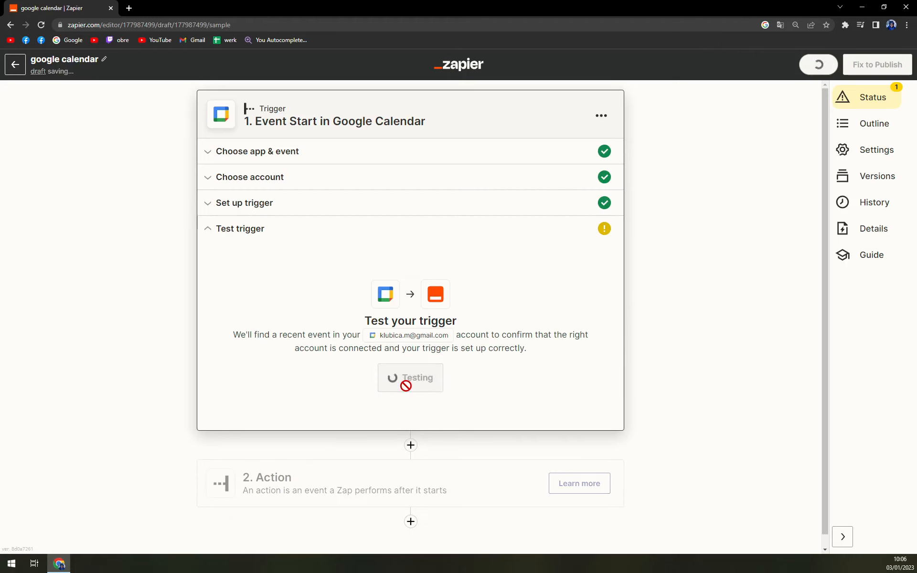
{"action": "left_click", "coordinate": [335, 483]}
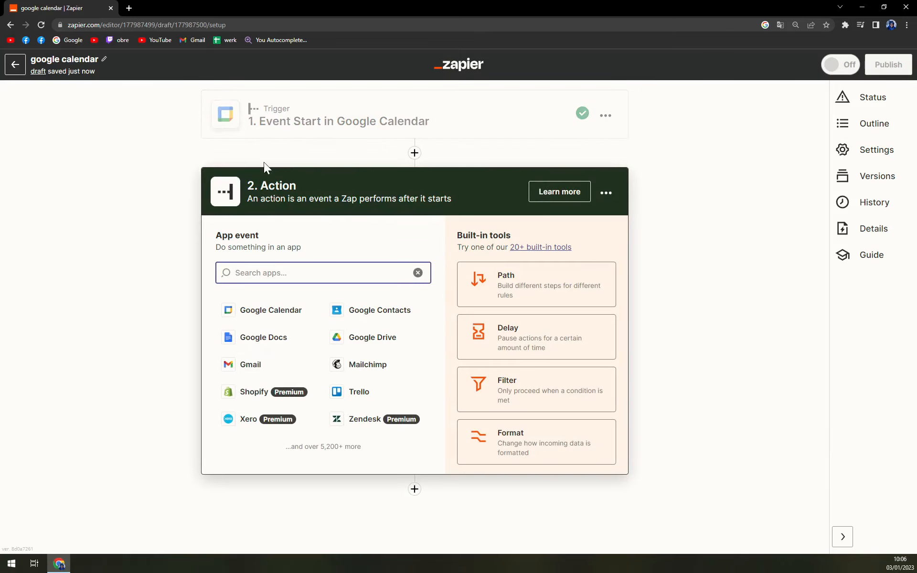
Step: Set the action app to Google Sheets with Create Worksheet as the action event
{"action": "type", "text": "she"}
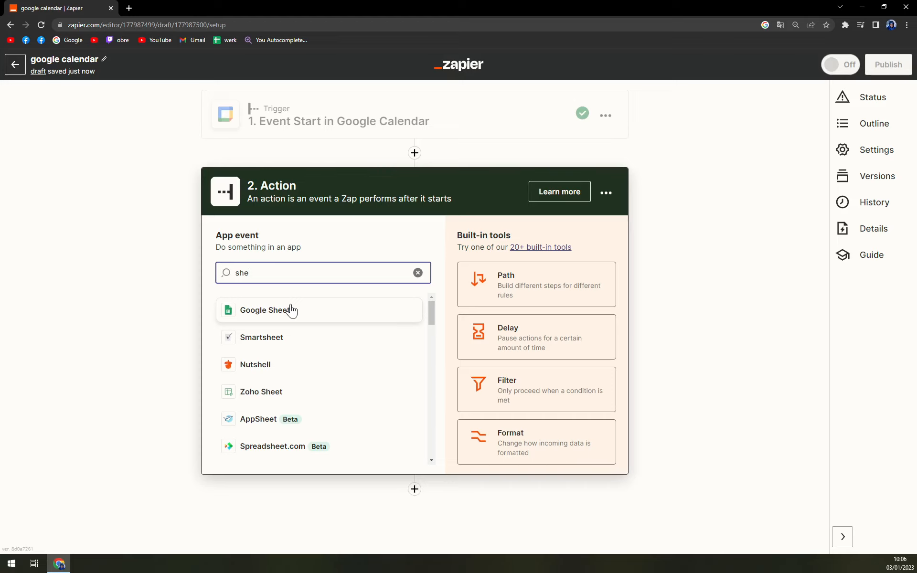
{"action": "left_click", "coordinate": [293, 315]}
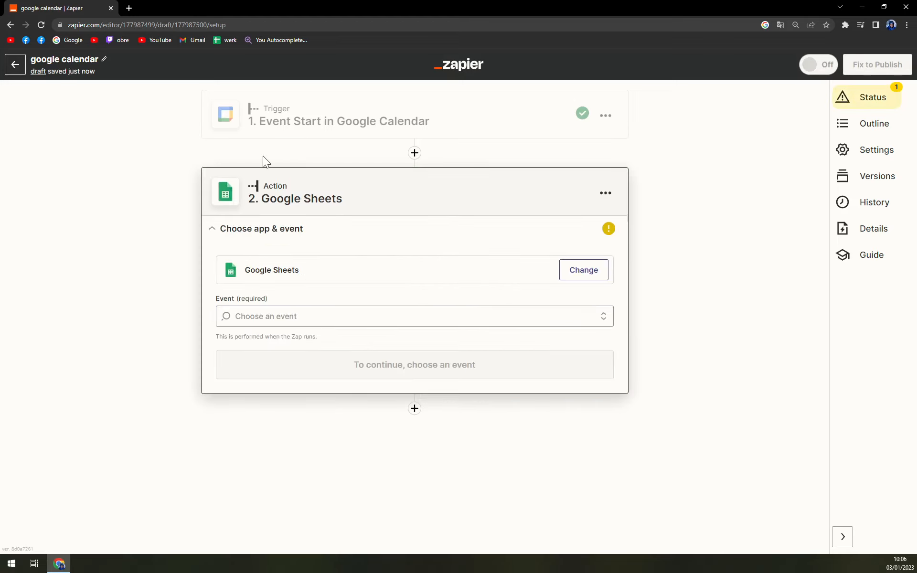
{"action": "left_click", "coordinate": [281, 314]}
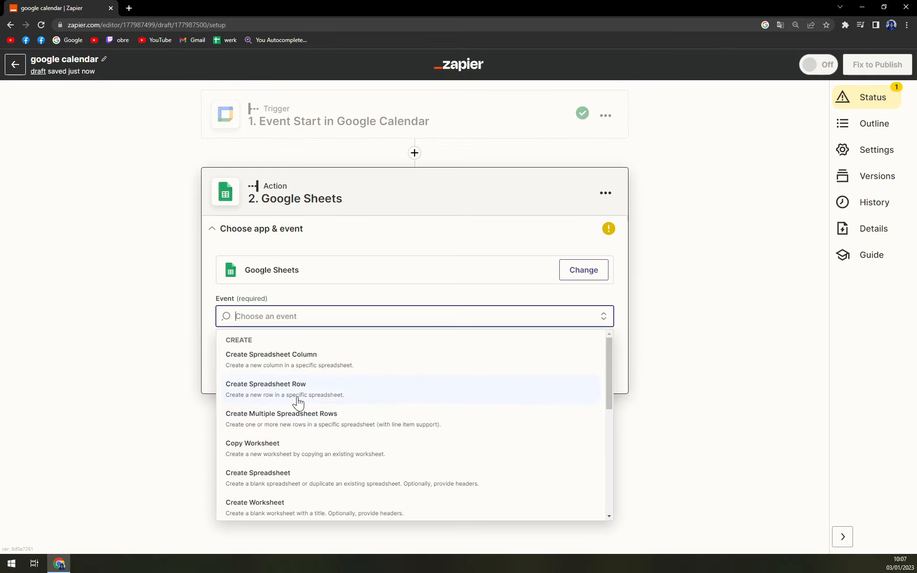
{"action": "scroll", "coordinate": [300, 399], "scroll_direction": "down", "scroll_amount": 2}
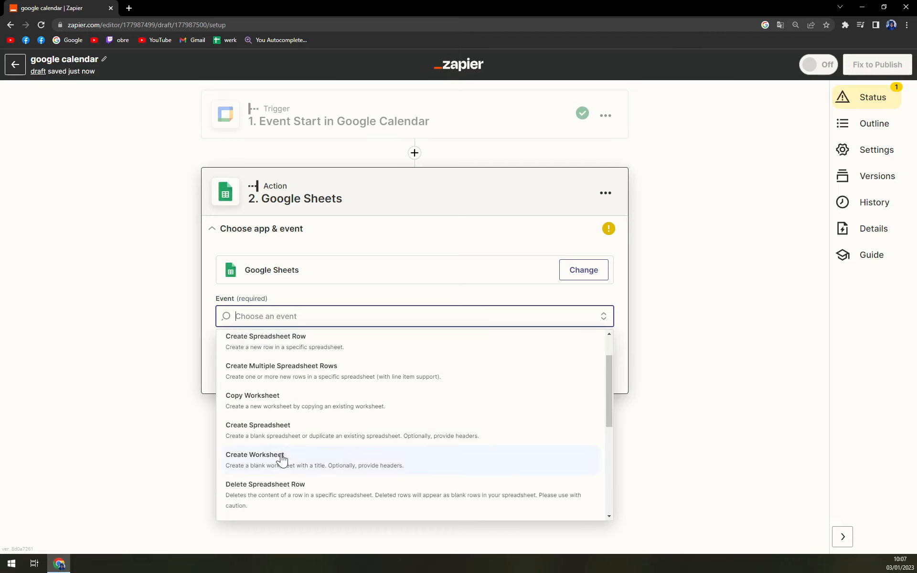
{"action": "left_click", "coordinate": [283, 459]}
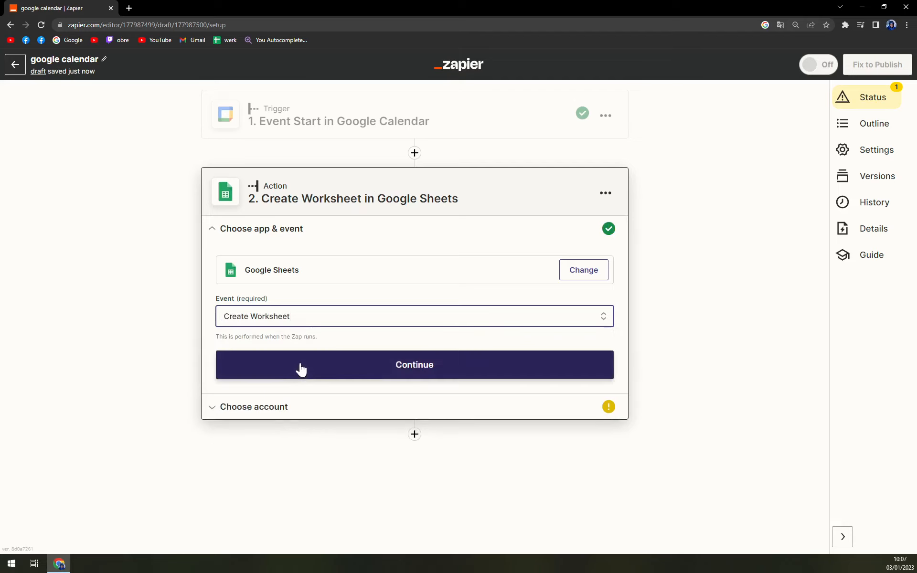
{"action": "left_click", "coordinate": [298, 368]}
Step: Choose the already connected personal Google Sheets account for the action and continue to its setup
{"action": "left_click", "coordinate": [248, 303]}
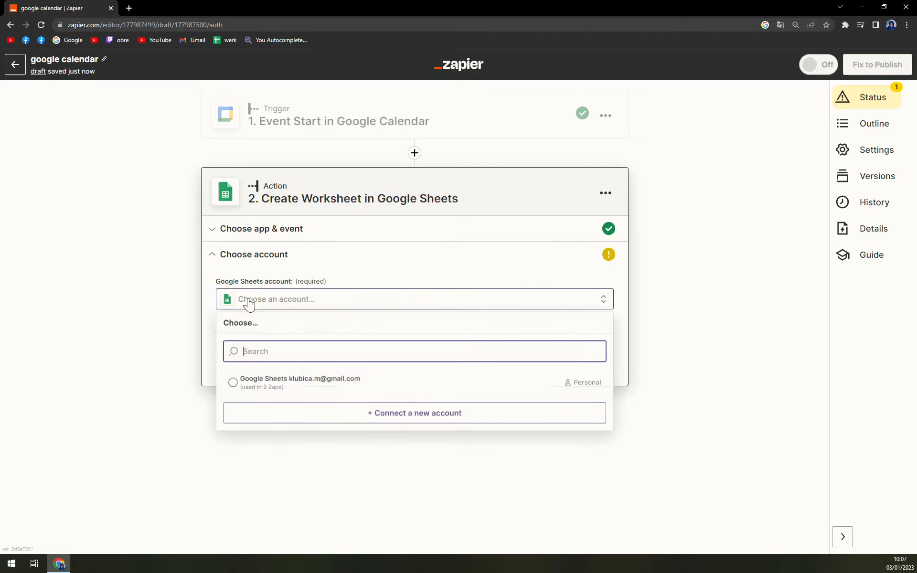
{"action": "left_click", "coordinate": [313, 389]}
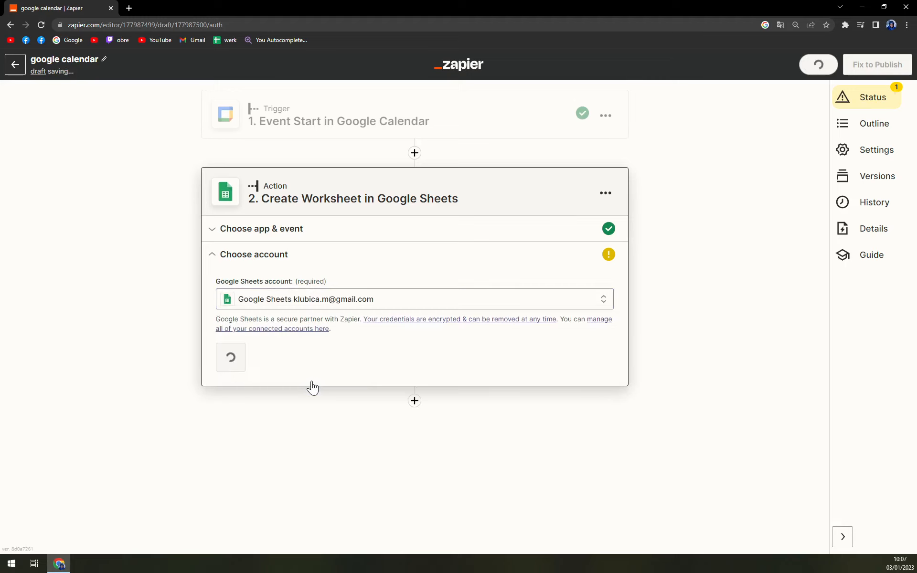
{"action": "left_click", "coordinate": [244, 360]}
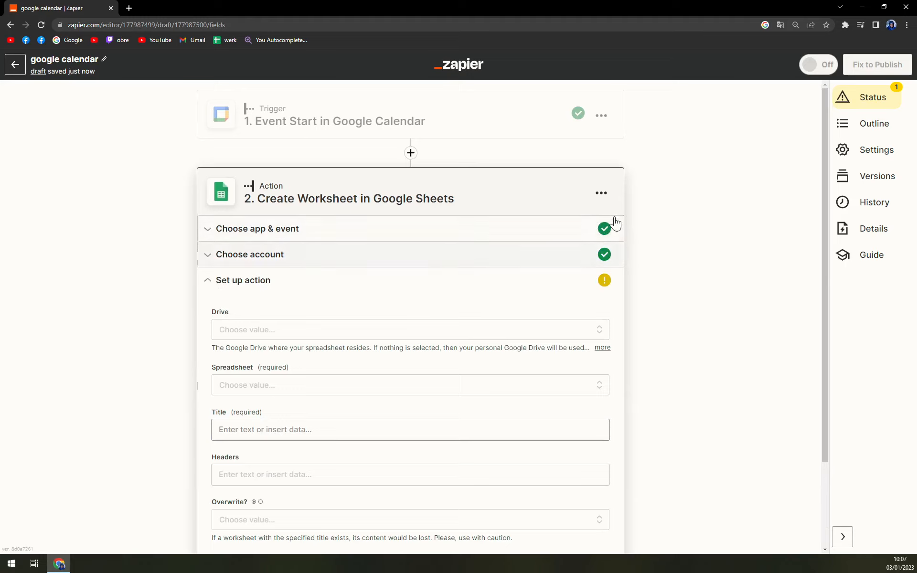
Step: Set up the worksheet action with My Google Drive, the Robota spreadsheet and the calendar event's Description as the title
{"action": "scroll", "coordinate": [306, 249], "scroll_direction": "down", "scroll_amount": 2}
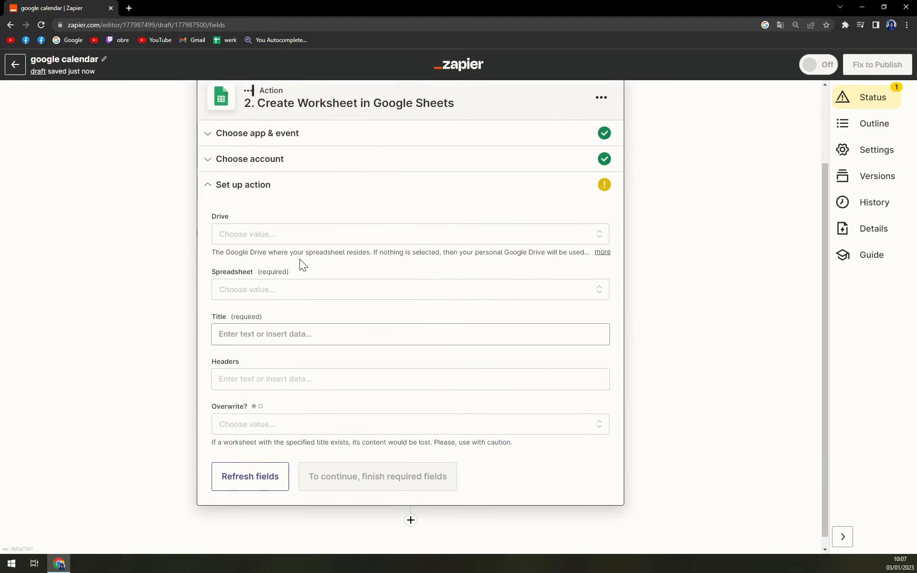
{"action": "left_click", "coordinate": [254, 235]}
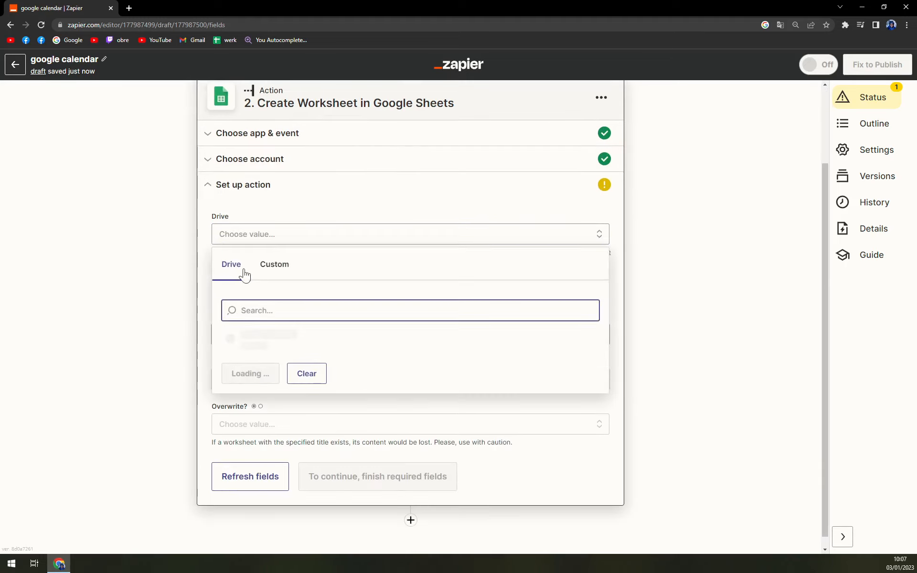
{"action": "left_click", "coordinate": [231, 337]}
{"action": "left_click", "coordinate": [268, 343]}
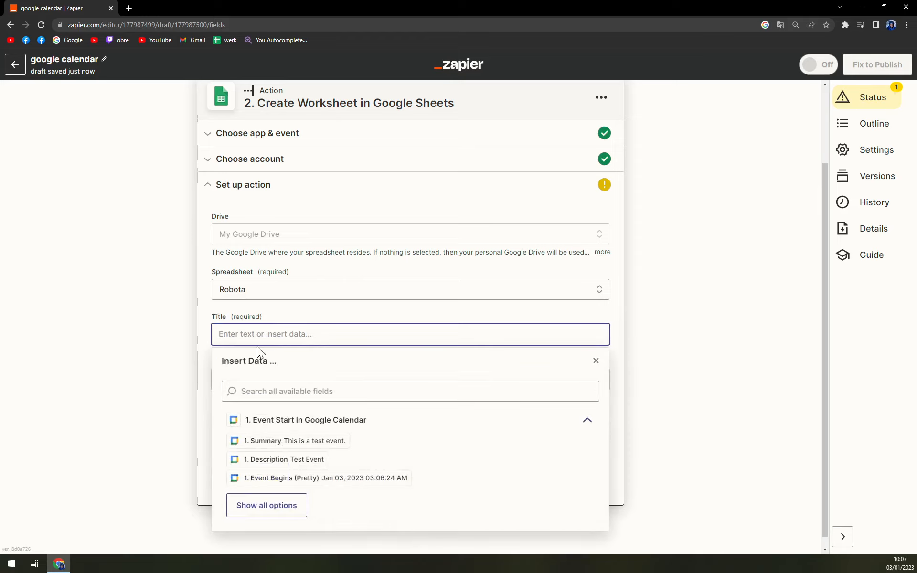
{"action": "left_click", "coordinate": [284, 459]}
{"action": "left_click", "coordinate": [149, 473]}
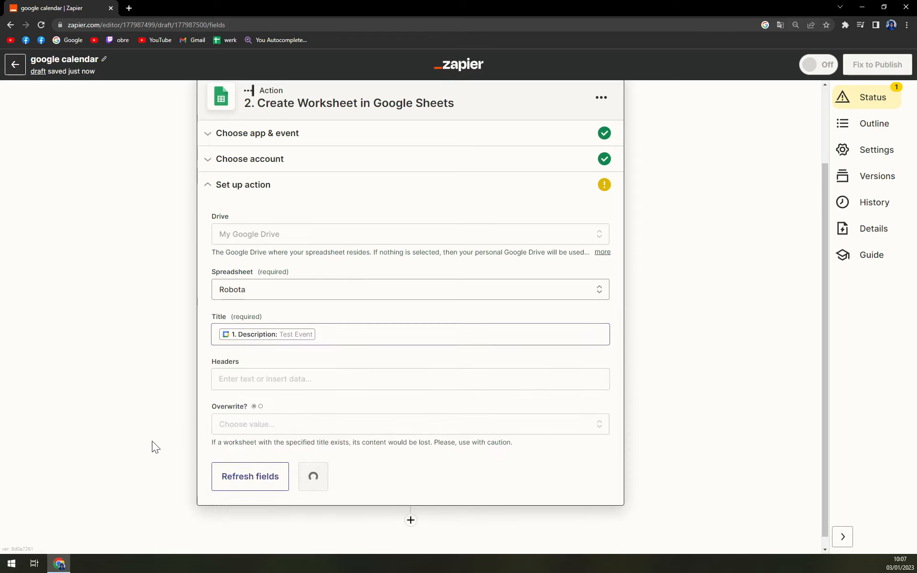
Step: Finish the action setup and run the test that sends a worksheet to Google Sheets
{"action": "left_click", "coordinate": [323, 477]}
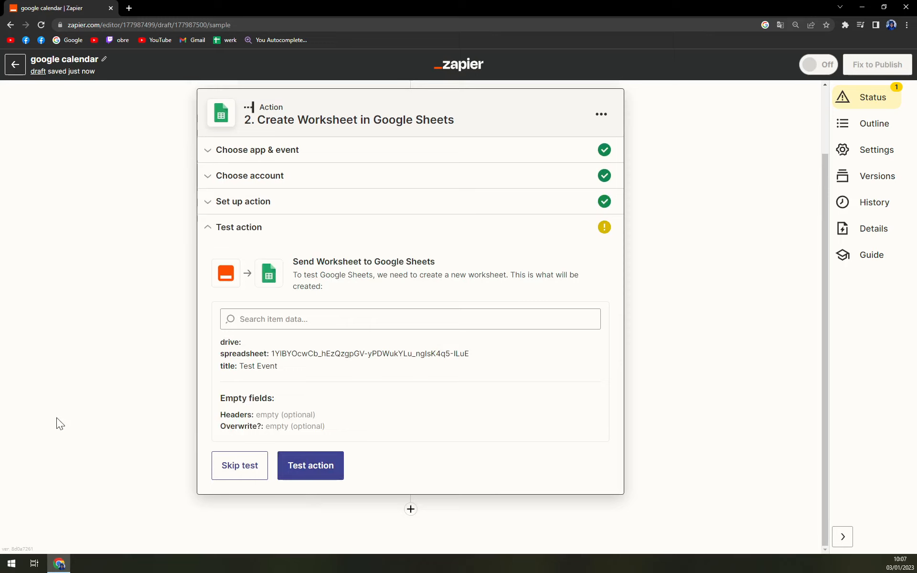
{"action": "left_click", "coordinate": [323, 475]}
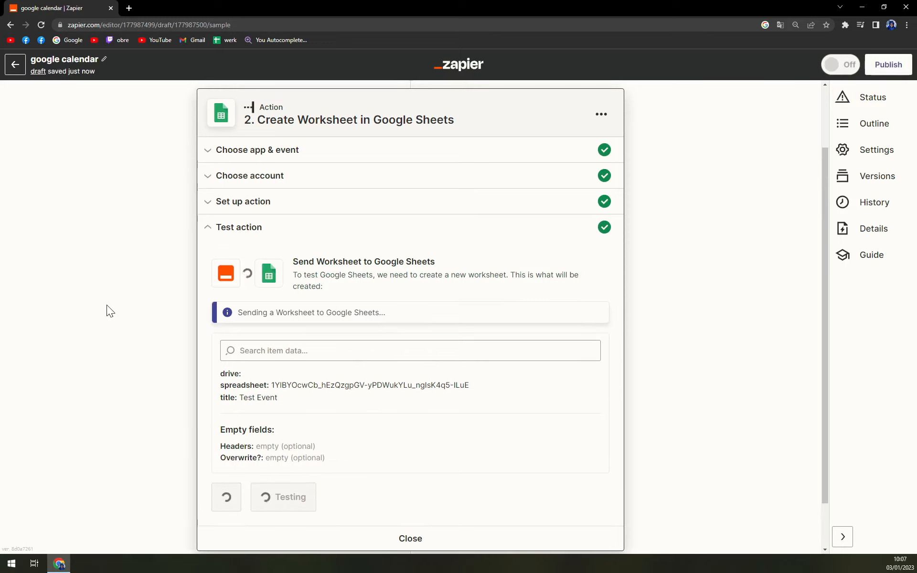